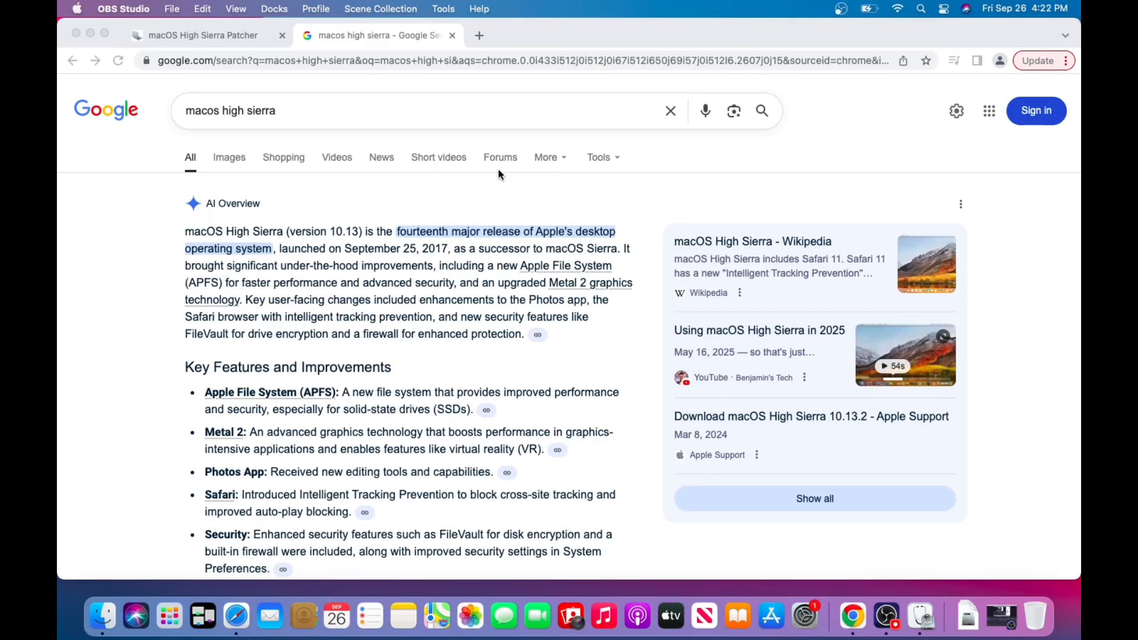
Examine the High Sierra Patcher page's requirements, unsupported machines and list of things needed.
{"action": "left_click", "coordinate": [210, 37]}
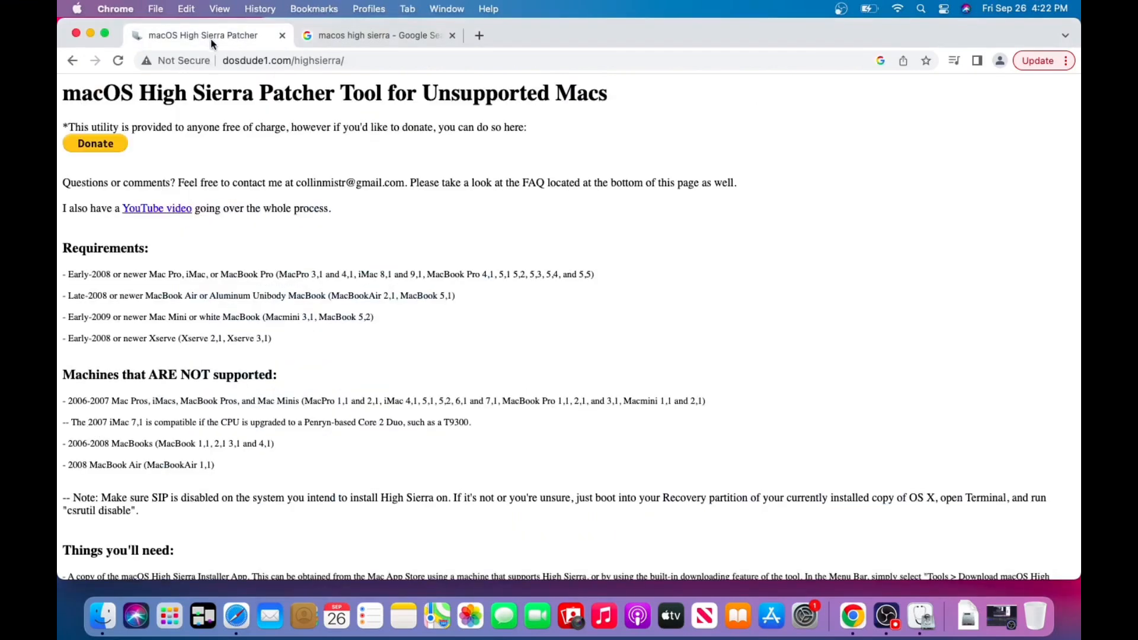
{"action": "scroll", "coordinate": [262, 320], "scroll_direction": "down", "scroll_amount": 7}
{"action": "scroll", "coordinate": [263, 323], "scroll_direction": "up", "scroll_amount": 4}
{"action": "scroll", "coordinate": [261, 323], "scroll_direction": "up", "scroll_amount": 3}
{"action": "scroll", "coordinate": [247, 149], "scroll_direction": "down", "scroll_amount": 3}
{"action": "scroll", "coordinate": [246, 148], "scroll_direction": "down", "scroll_amount": 2}
{"action": "scroll", "coordinate": [246, 148], "scroll_direction": "up", "scroll_amount": 1}
{"action": "scroll", "coordinate": [246, 148], "scroll_direction": "down", "scroll_amount": 1}
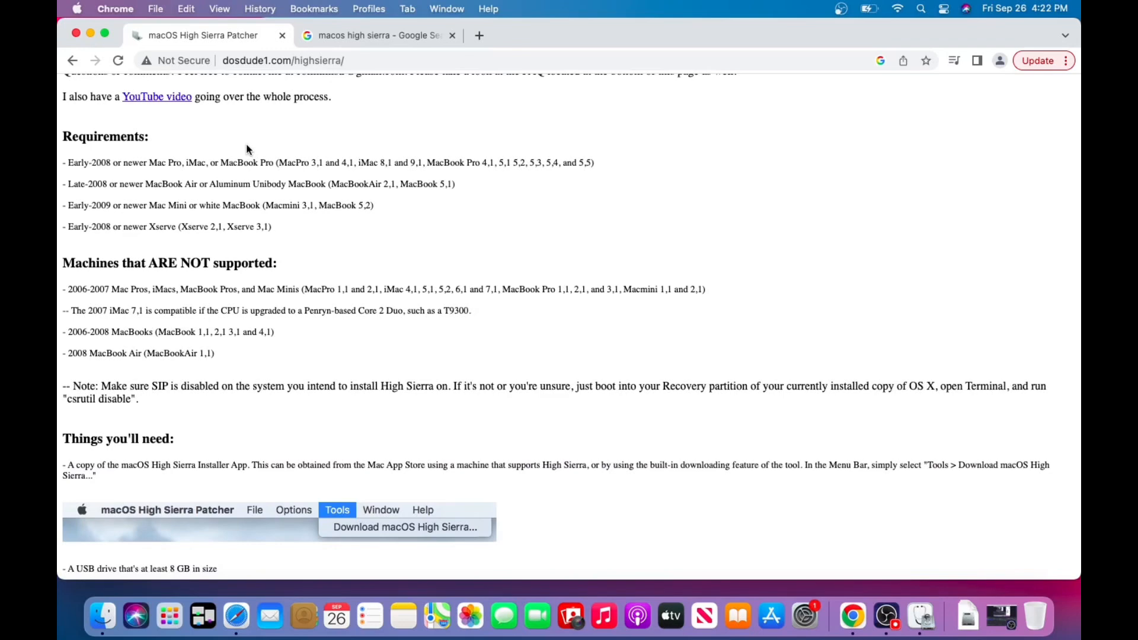
{"action": "scroll", "coordinate": [246, 149], "scroll_direction": "up", "scroll_amount": 3}
{"action": "scroll", "coordinate": [247, 148], "scroll_direction": "up", "scroll_amount": 1}
{"action": "scroll", "coordinate": [246, 148], "scroll_direction": "down", "scroll_amount": 10}
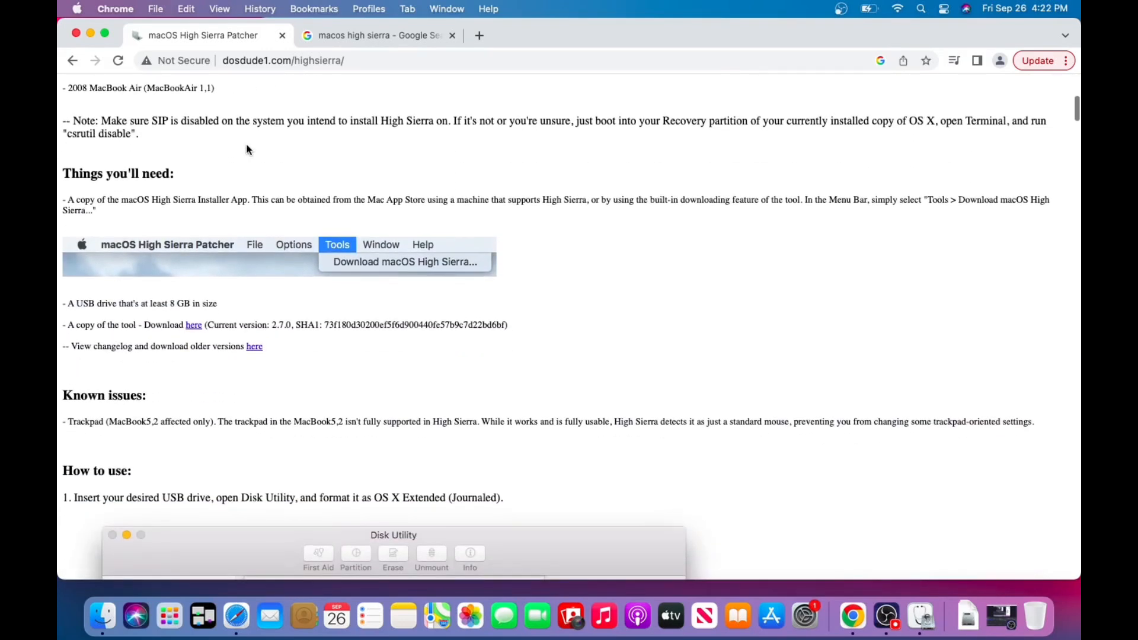
Download version 2.7.0 of the macOS High Sierra Patcher disk image and launch the patcher app inside it.
{"action": "scroll", "coordinate": [247, 148], "scroll_direction": "down", "scroll_amount": 3}
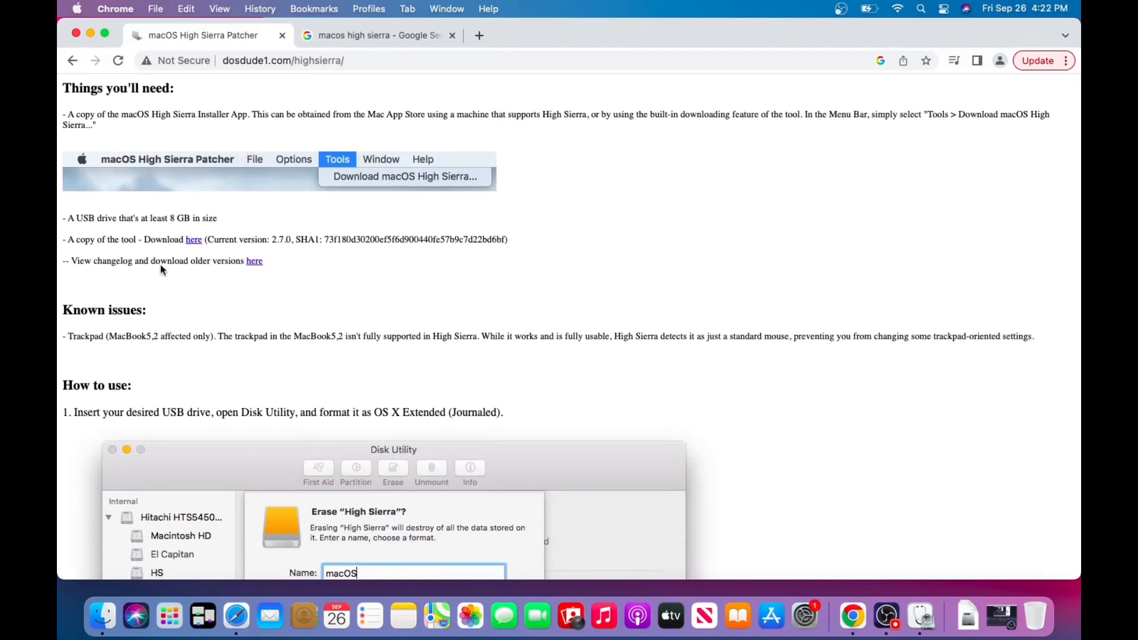
{"action": "left_click", "coordinate": [195, 240]}
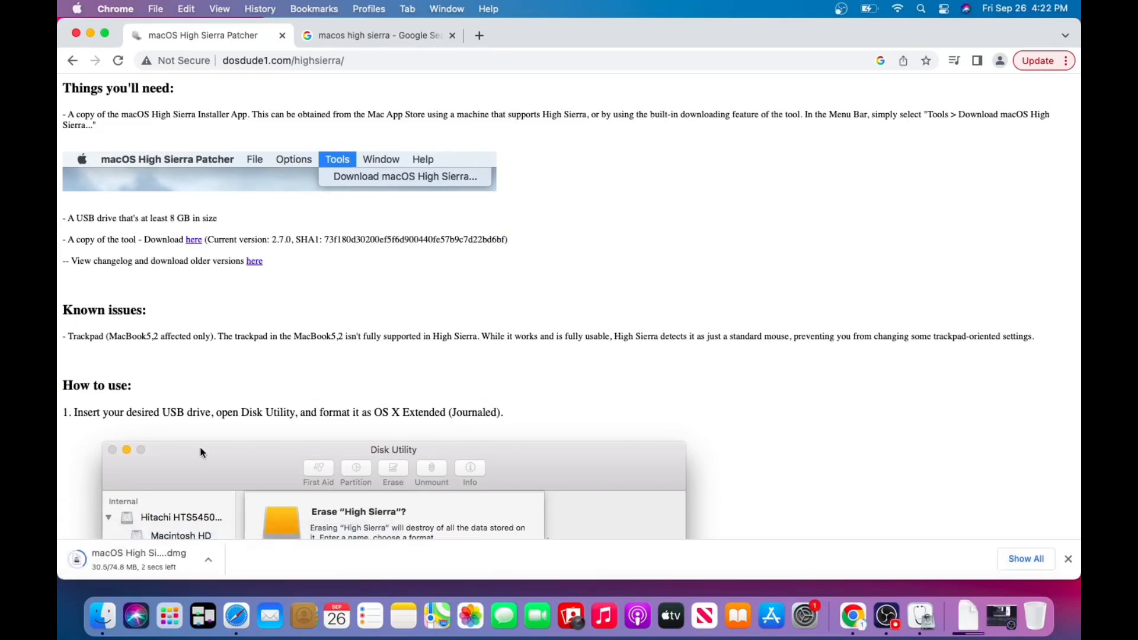
{"action": "left_click", "coordinate": [165, 563]}
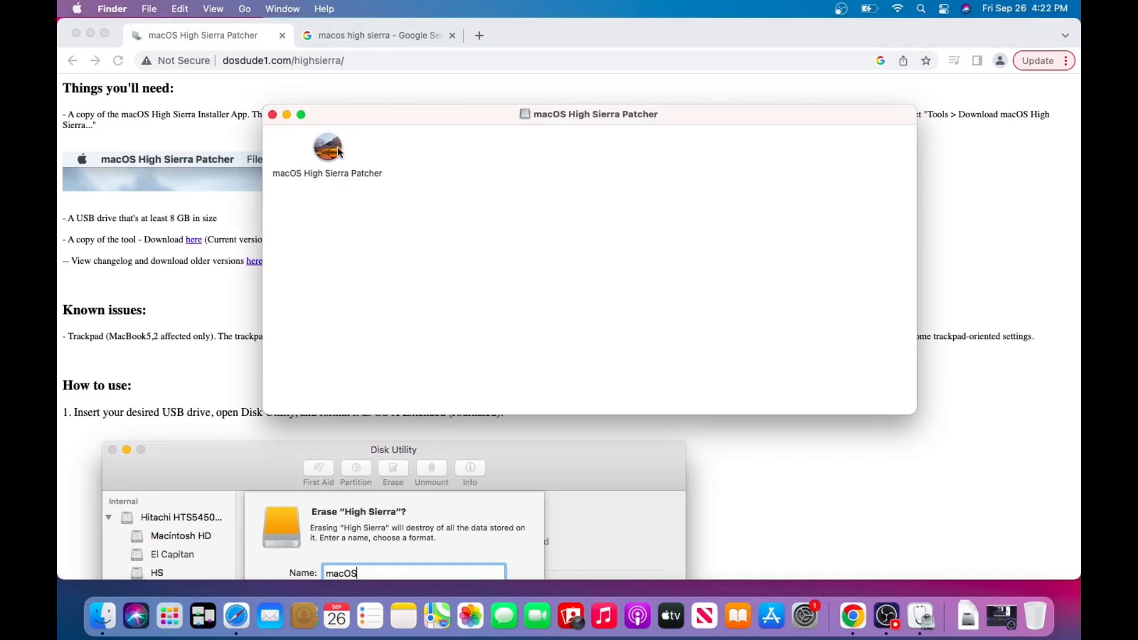
{"action": "double_click", "coordinate": [327, 149]}
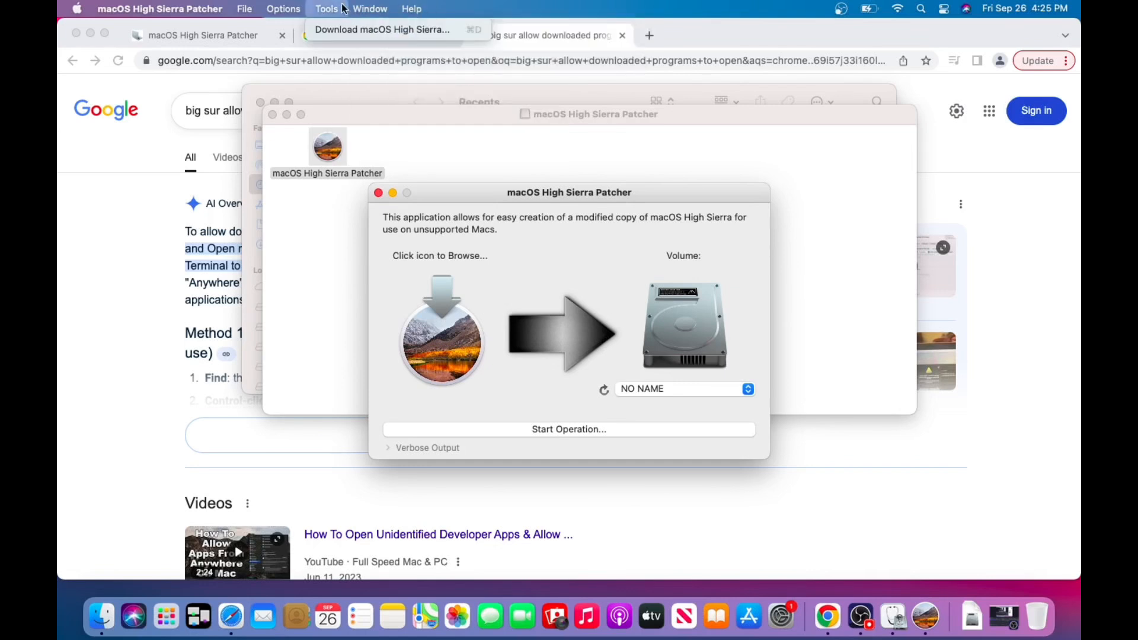
Download the macOS High Sierra installer through the patcher, with the Desktop as its save location.
{"action": "left_click", "coordinate": [344, 34]}
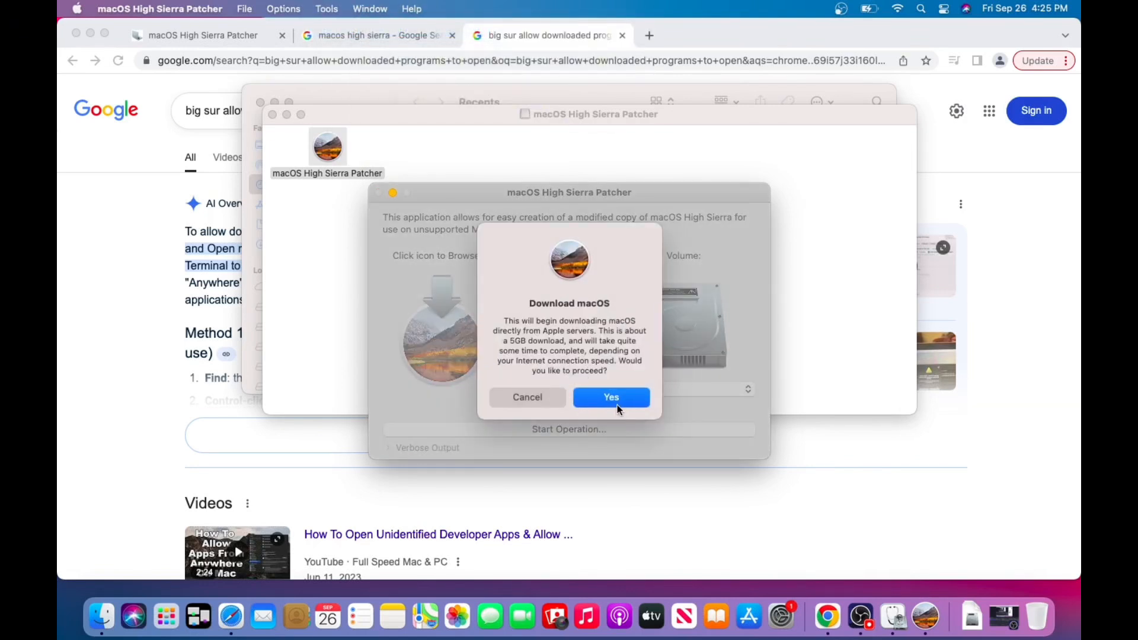
{"action": "left_click", "coordinate": [617, 404]}
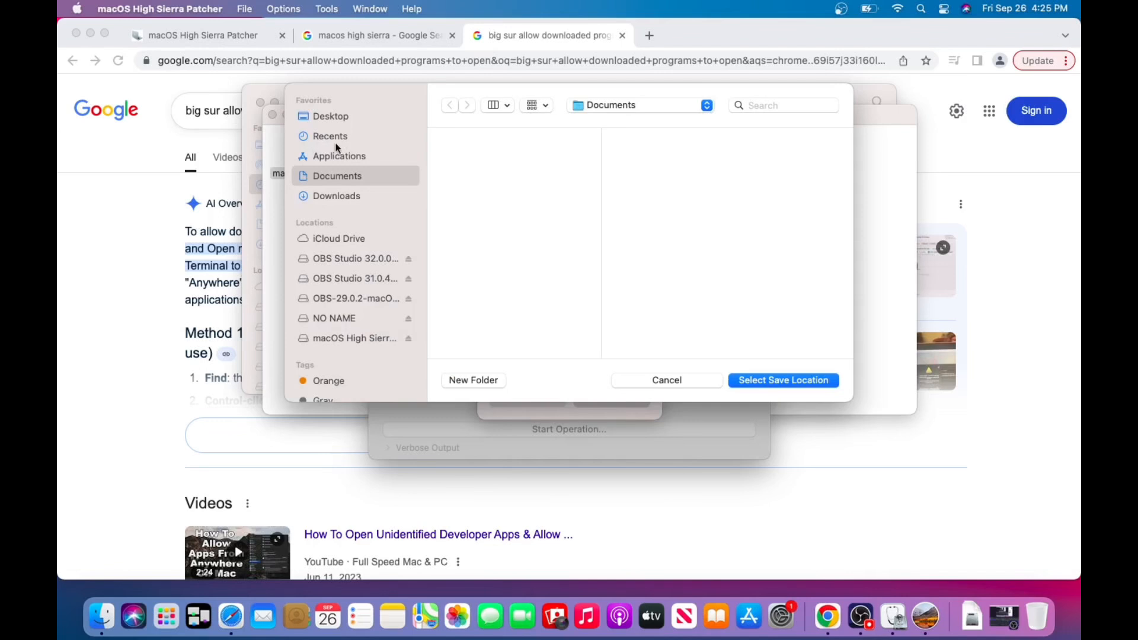
{"action": "left_click", "coordinate": [337, 118]}
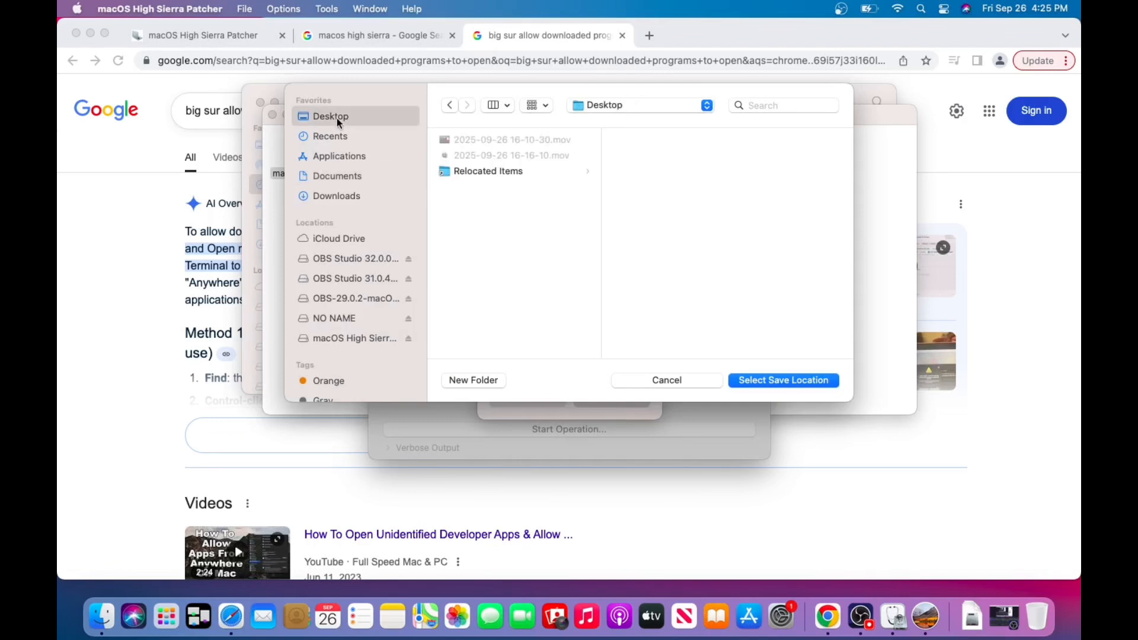
{"action": "left_click", "coordinate": [790, 380]}
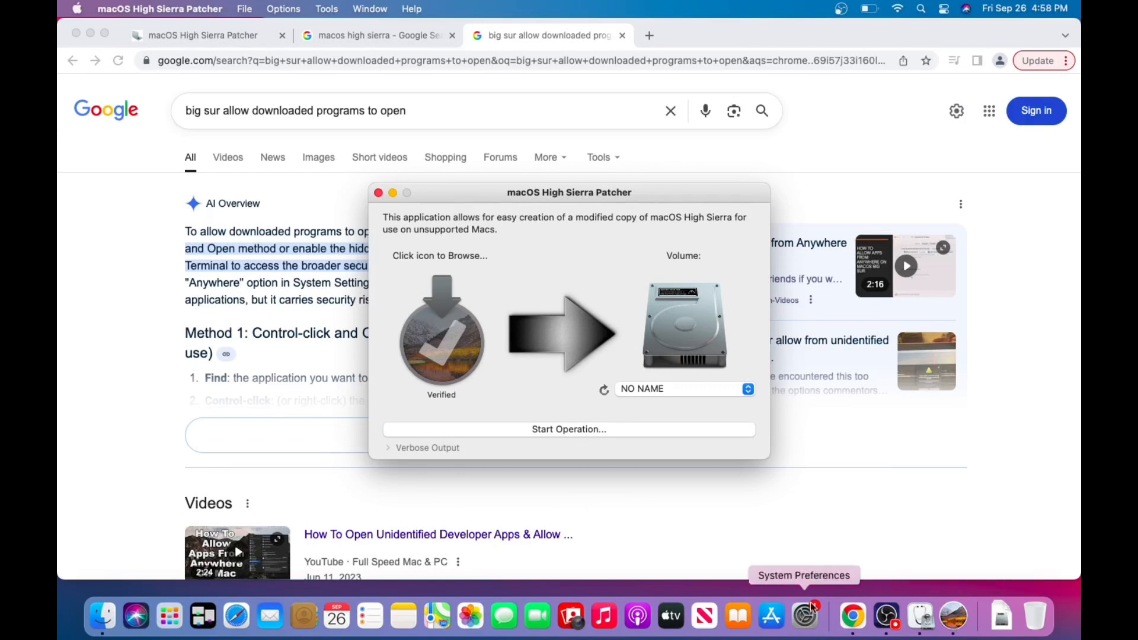
Try to create the patched installer on the NO NAME volume, approving its erasure and entering the account password.
{"action": "left_click", "coordinate": [591, 430]}
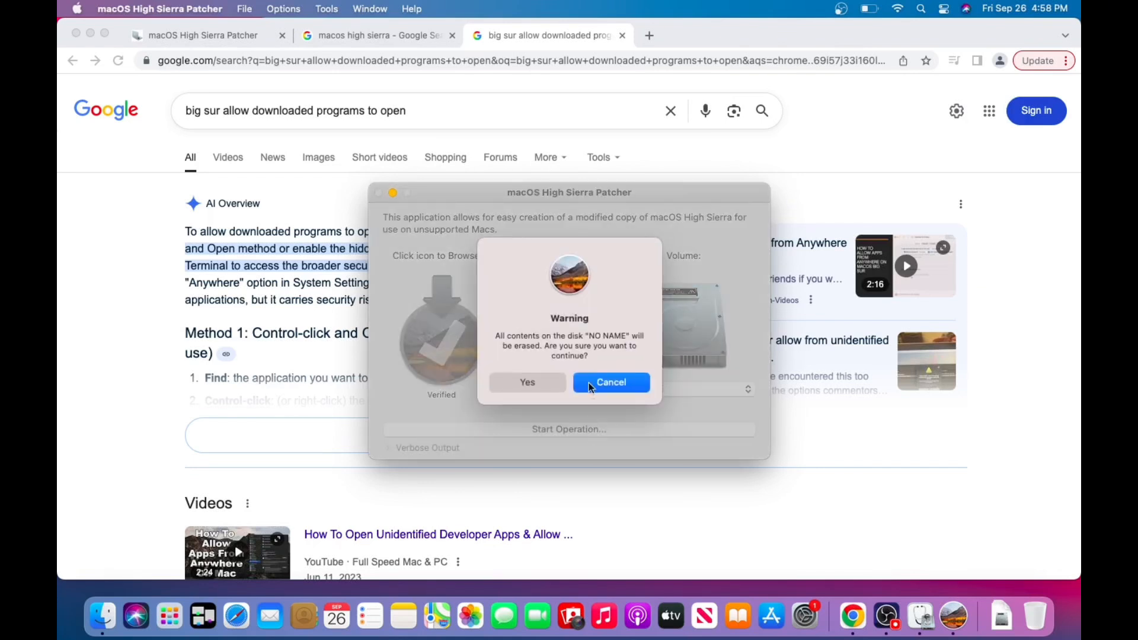
{"action": "left_click", "coordinate": [548, 383]}
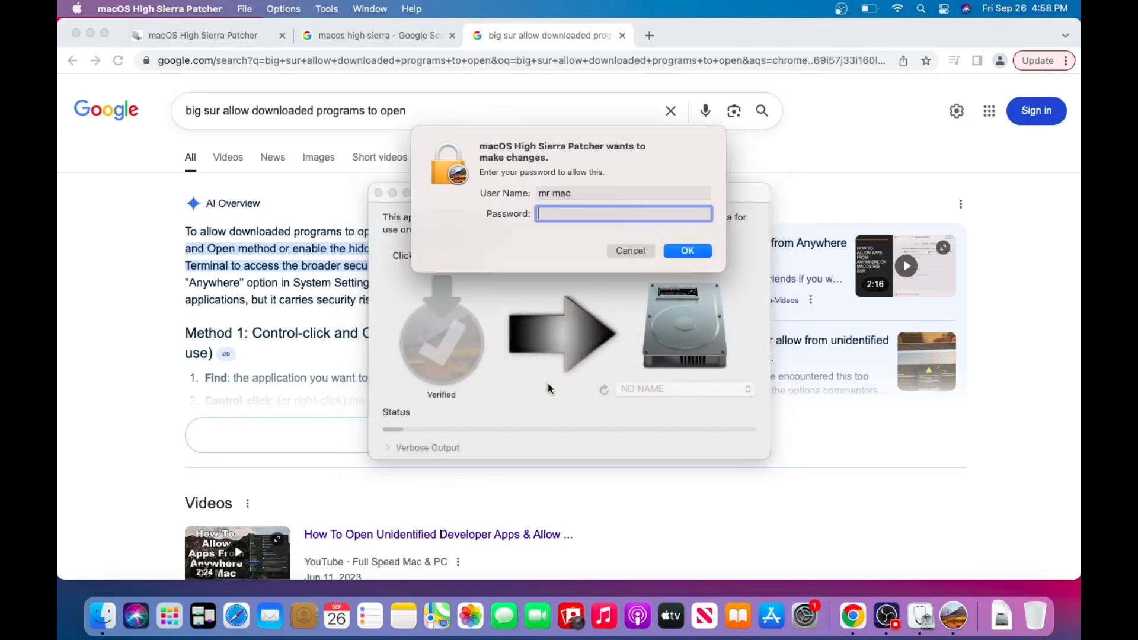
{"action": "type", "text": "1234"}
{"action": "left_click", "coordinate": [682, 251]}
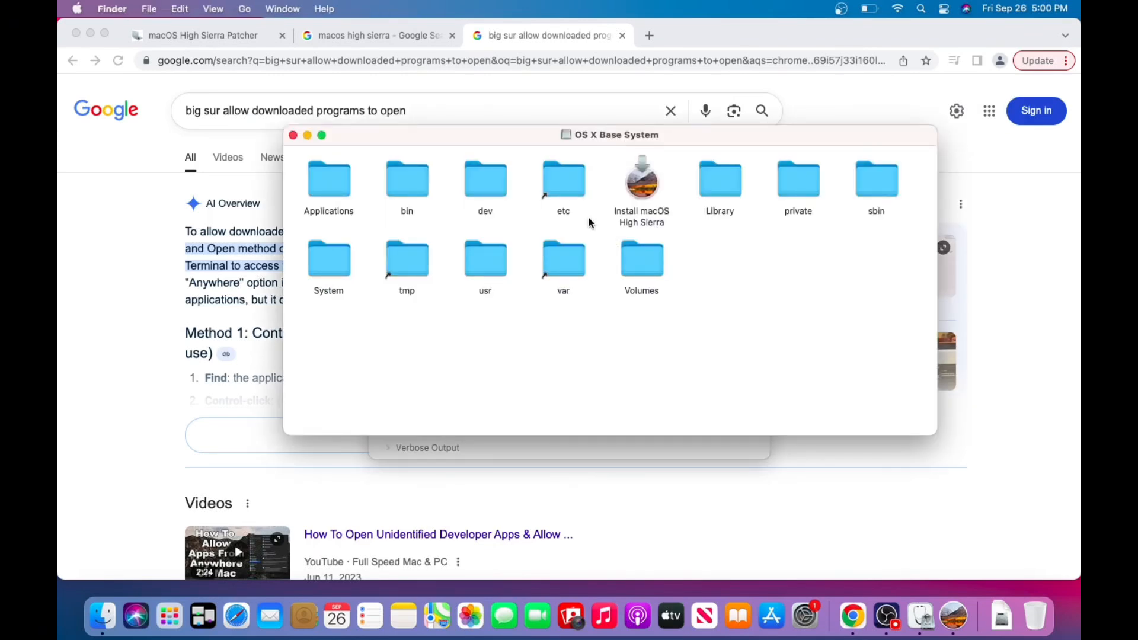
{"action": "left_click", "coordinate": [308, 136]}
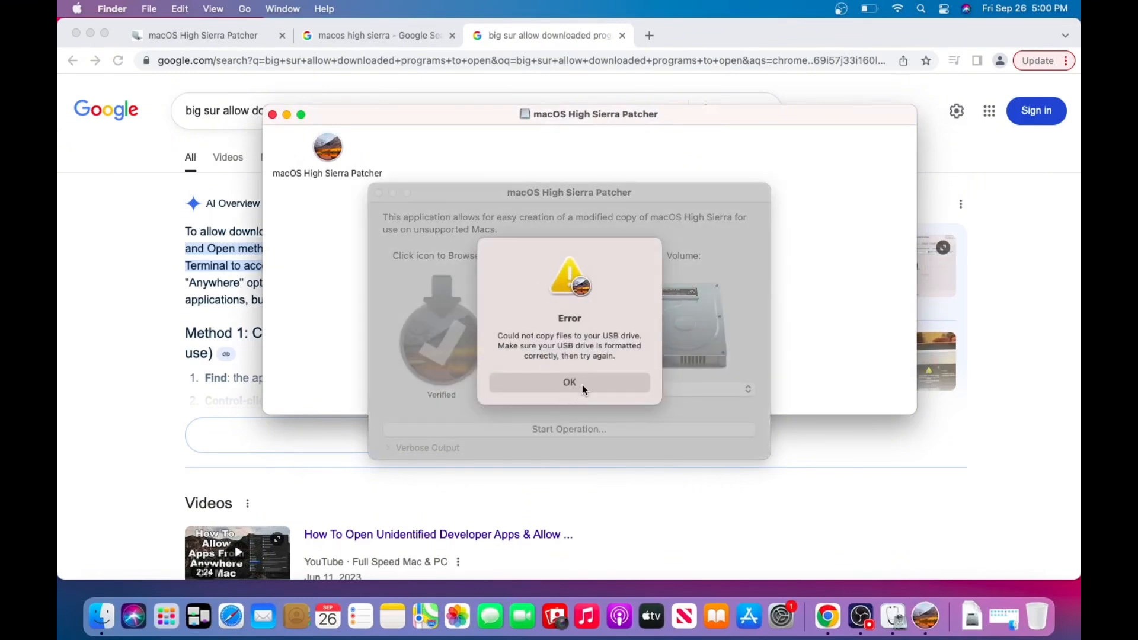
{"action": "left_click", "coordinate": [583, 383]}
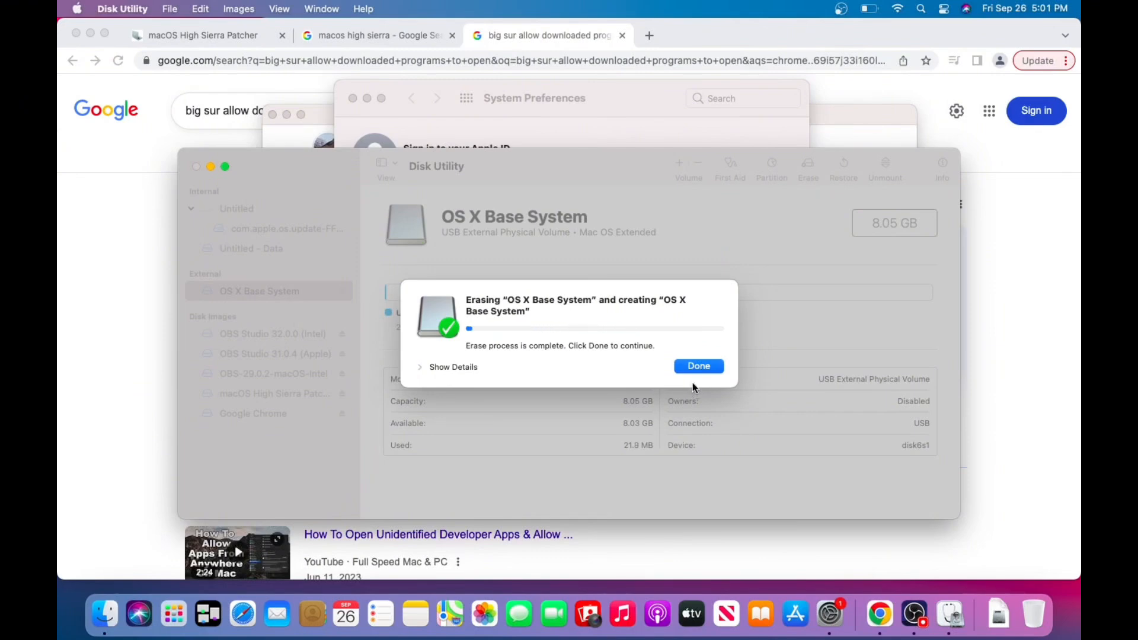
Finish erasing the OS X Base System drive in Disk Utility and reopen macOS High Sierra Patcher.
{"action": "left_click", "coordinate": [697, 364]}
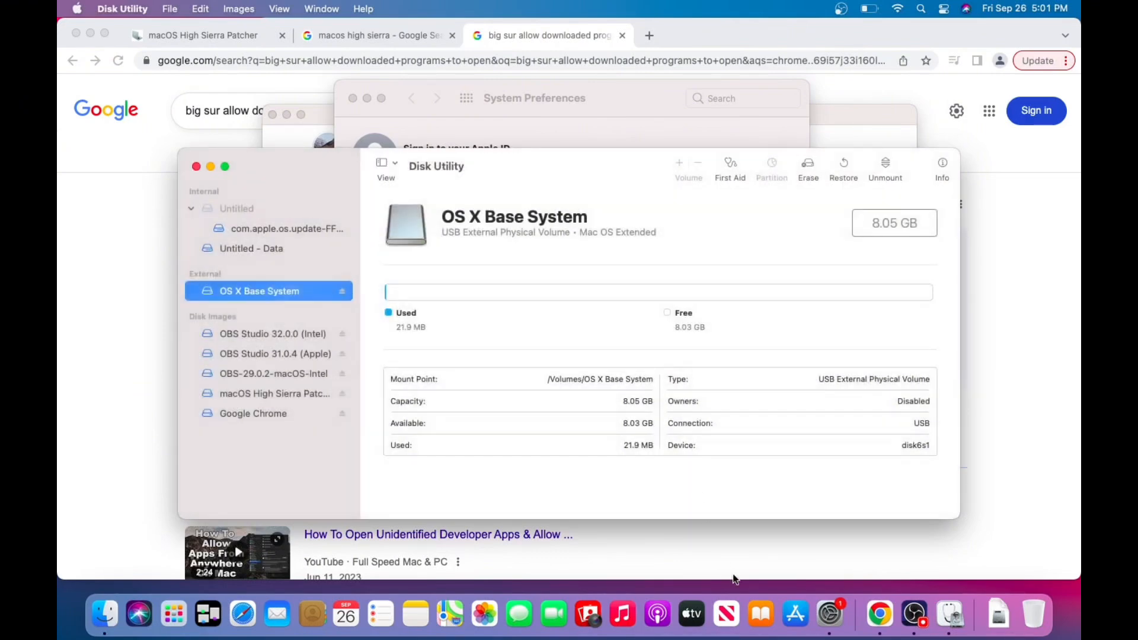
{"action": "left_click", "coordinate": [167, 621]}
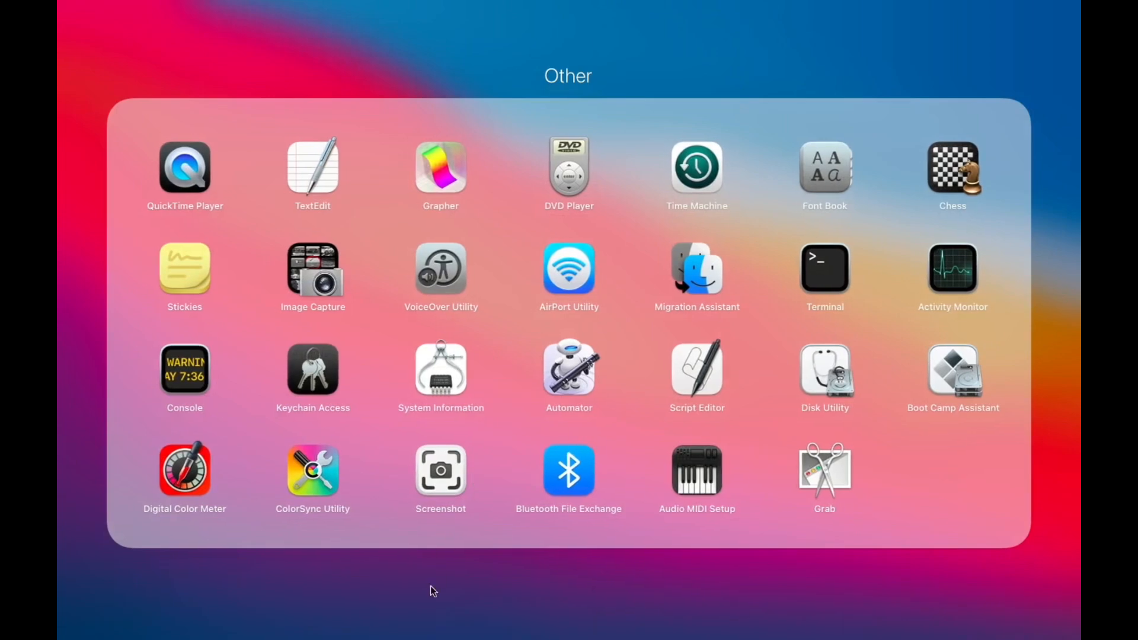
{"action": "left_click", "coordinate": [433, 591]}
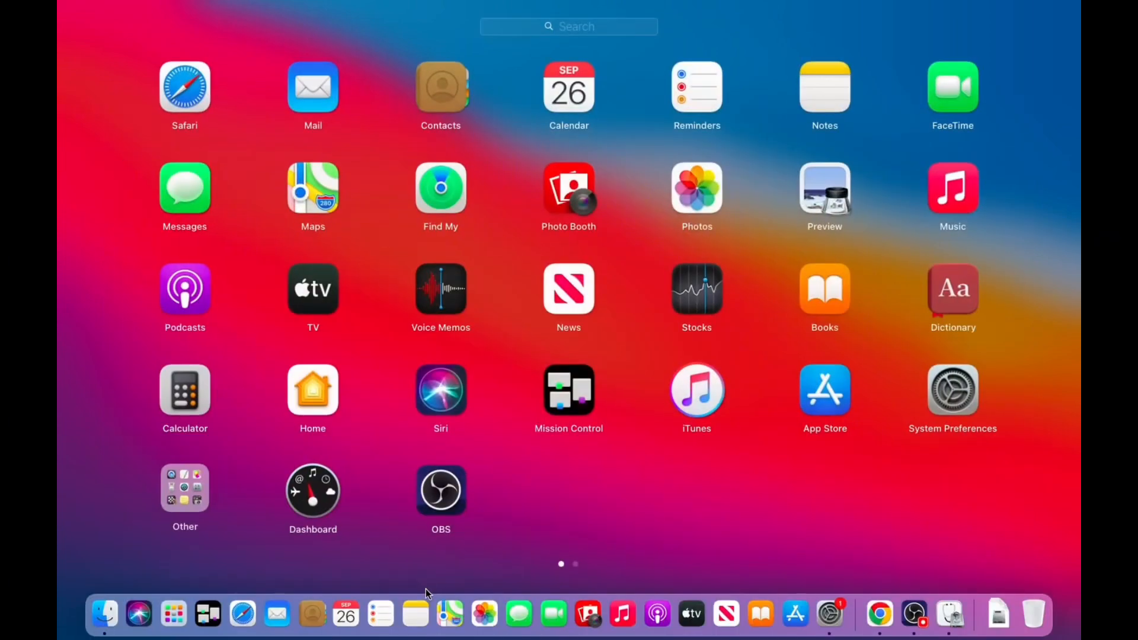
{"action": "left_click", "coordinate": [97, 625]}
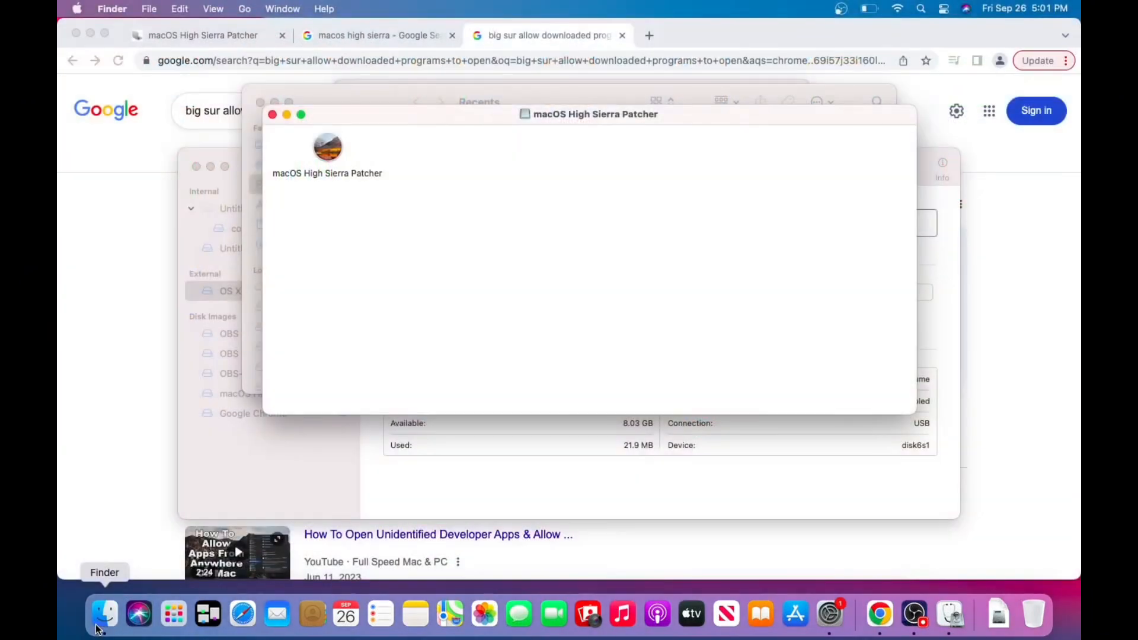
{"action": "double_click", "coordinate": [329, 148]}
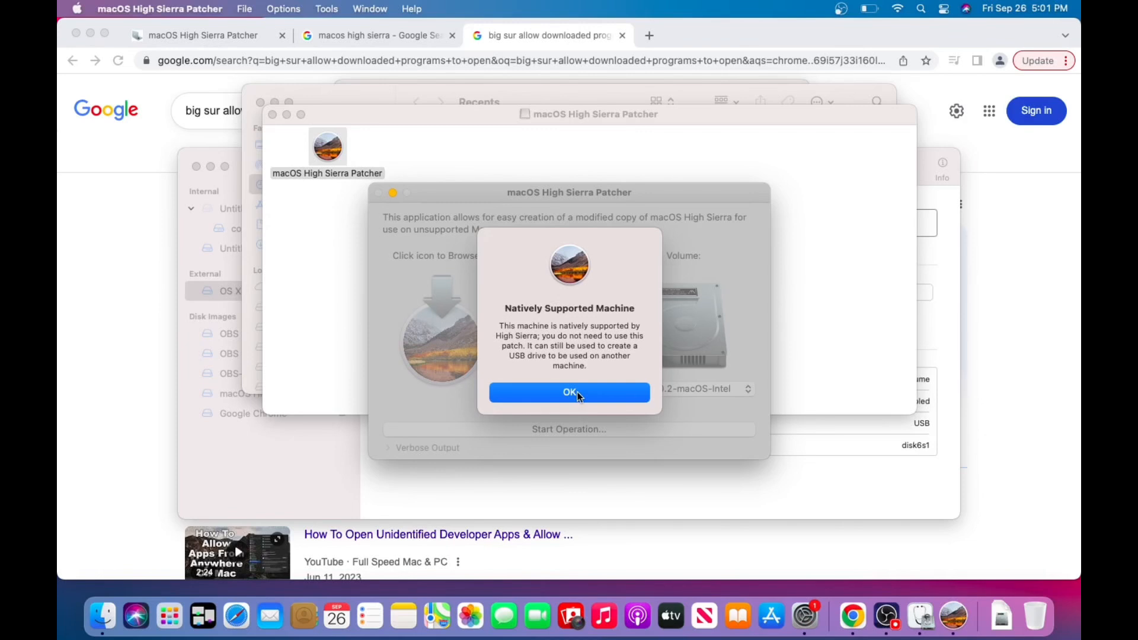
{"action": "left_click", "coordinate": [578, 394]}
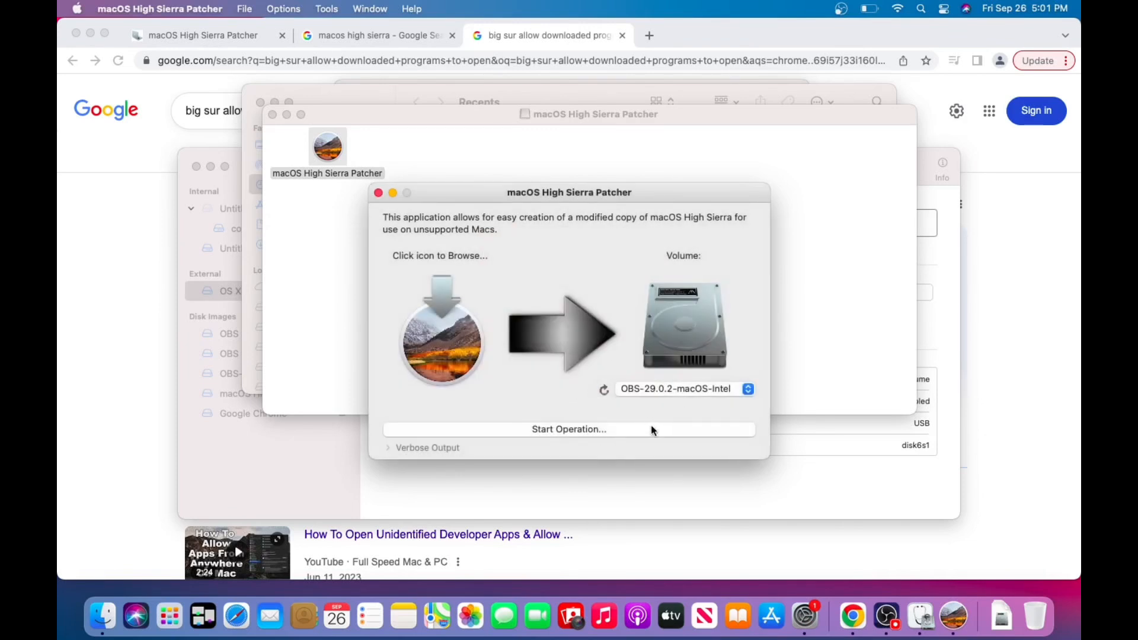
Set the patcher's target volume to OS X Base System.
{"action": "left_click", "coordinate": [691, 387]}
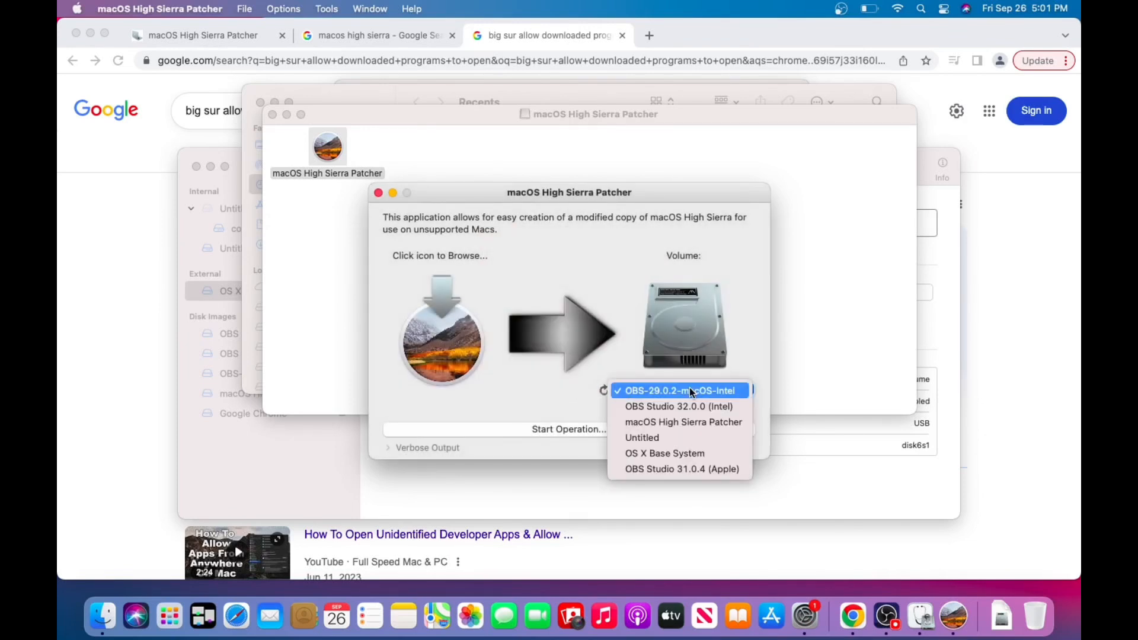
{"action": "left_click", "coordinate": [696, 452]}
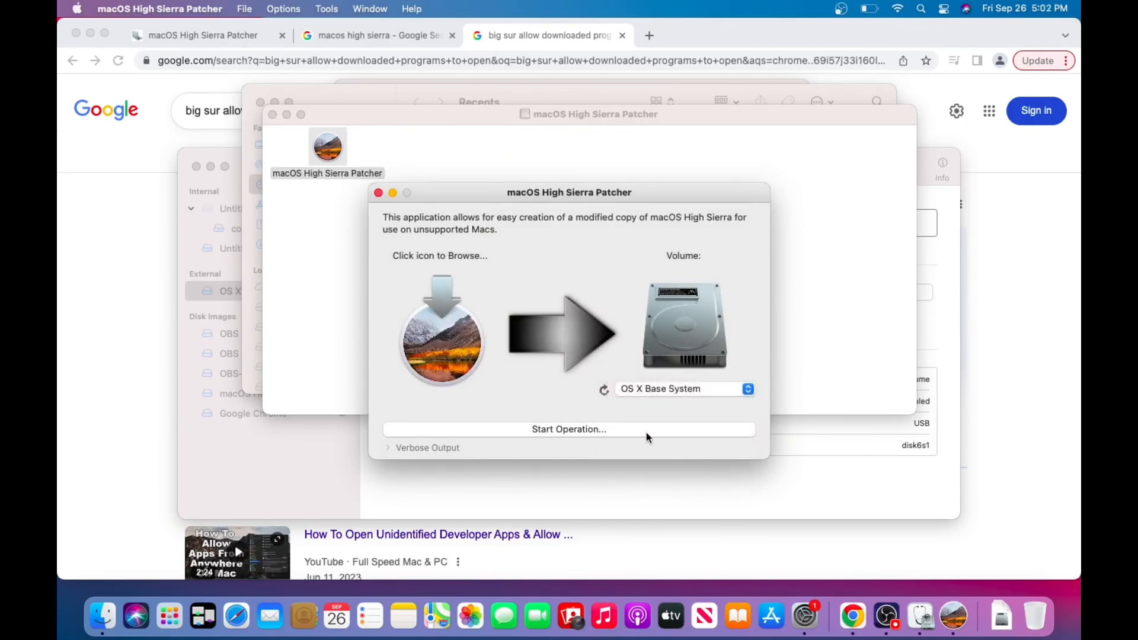
{"action": "left_click", "coordinate": [590, 432]}
{"action": "left_click", "coordinate": [582, 375]}
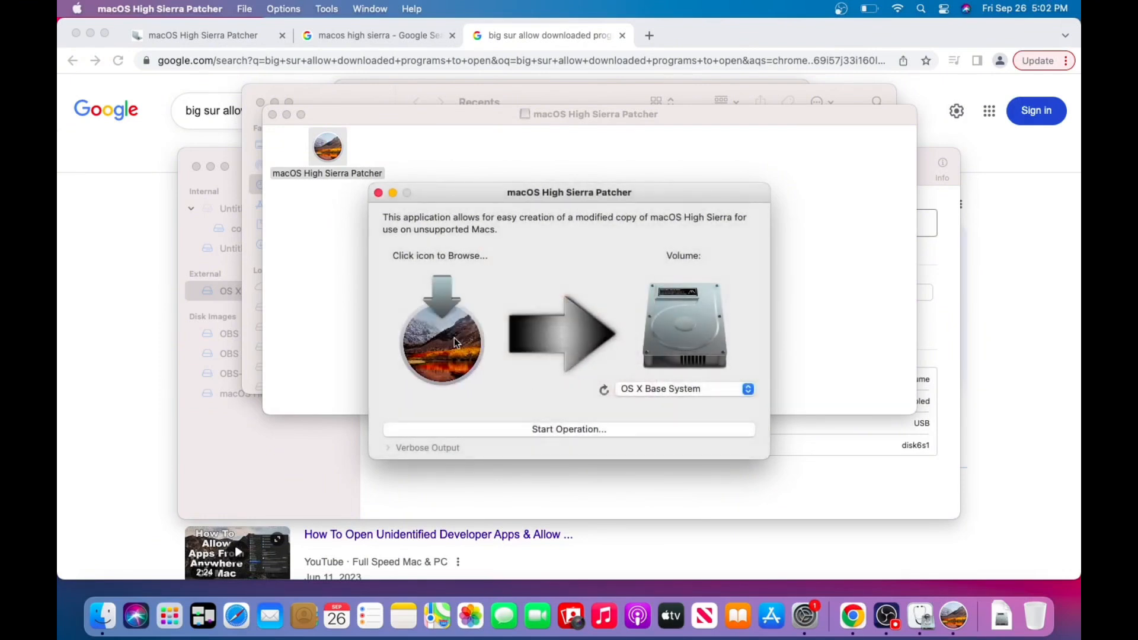
Load Install macOS High Sierra from the Desktop as the patcher's source installer.
{"action": "left_click", "coordinate": [454, 341]}
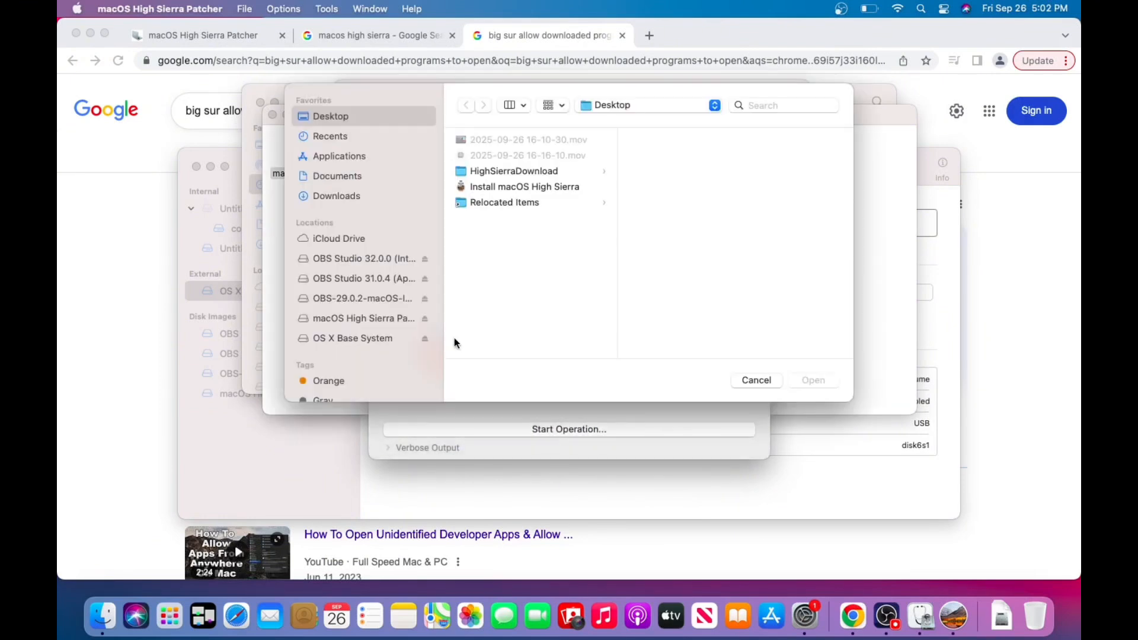
{"action": "left_click", "coordinate": [516, 188]}
{"action": "left_click", "coordinate": [808, 380]}
{"action": "left_click", "coordinate": [616, 378]}
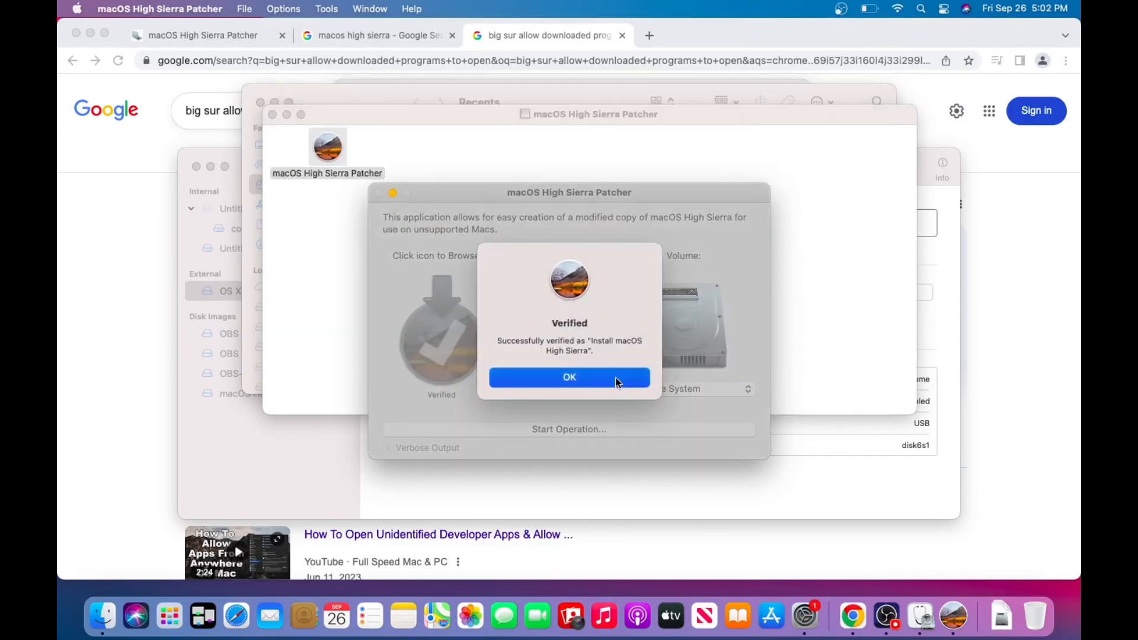
Start creating the patched installer on OS X Base System, approving the disk's erasure and entering the account password.
{"action": "left_click", "coordinate": [635, 433]}
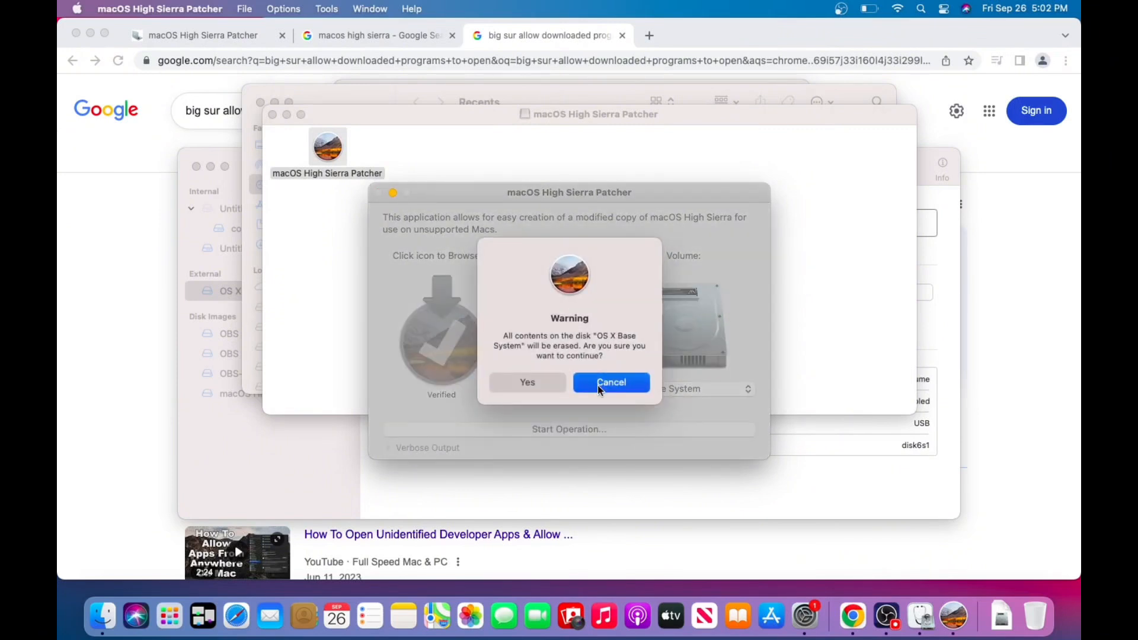
{"action": "left_click", "coordinate": [599, 385]}
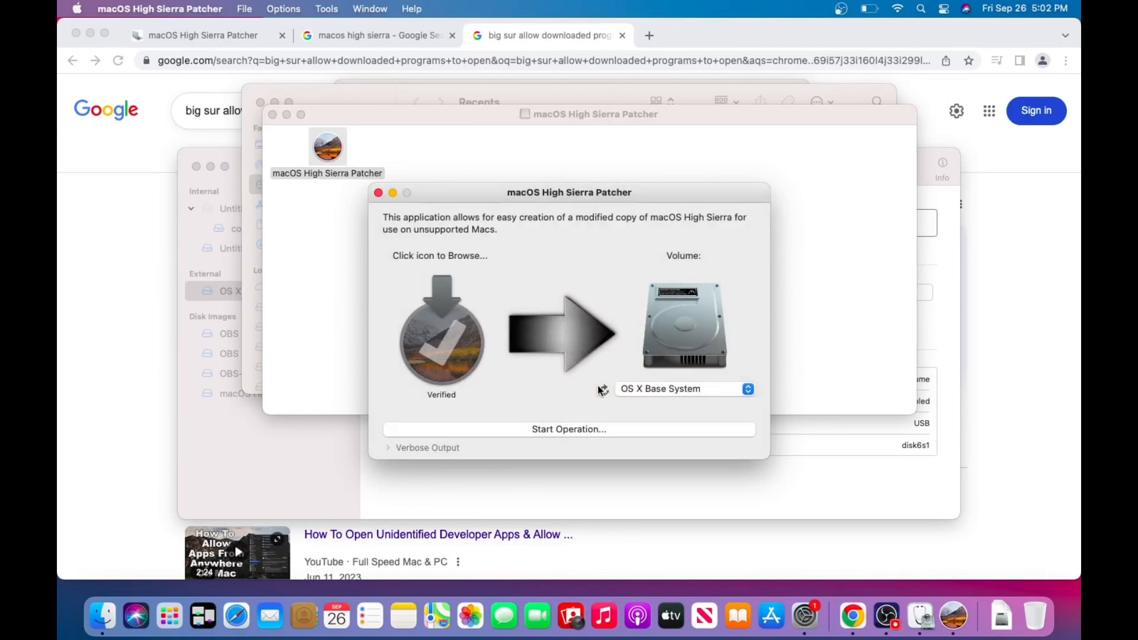
{"action": "left_click", "coordinate": [584, 428]}
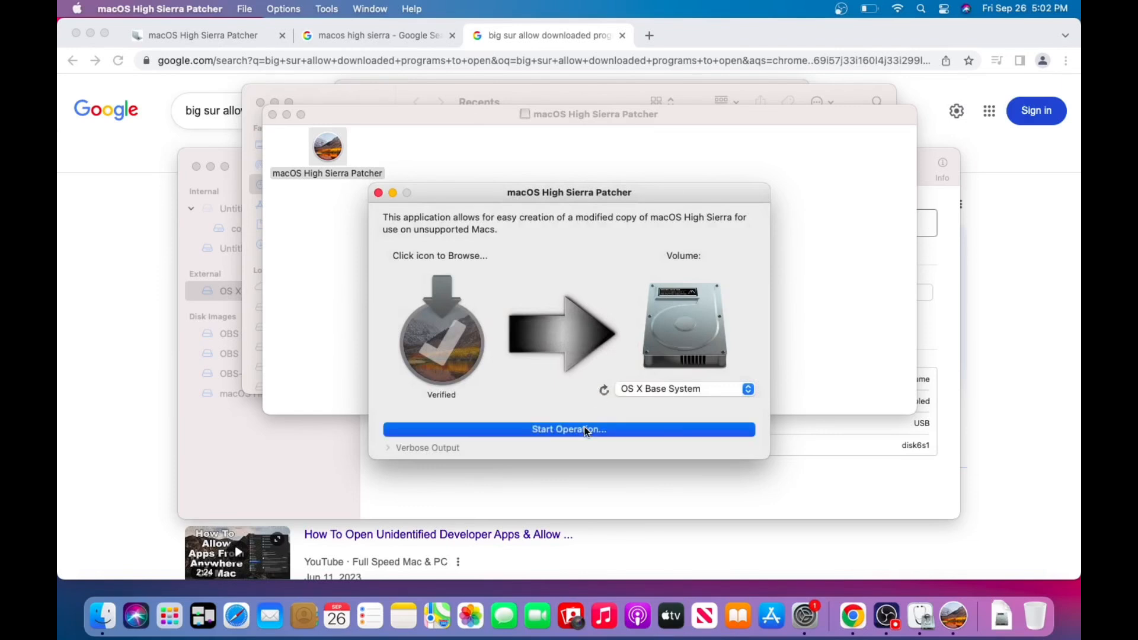
{"action": "left_click", "coordinate": [537, 382]}
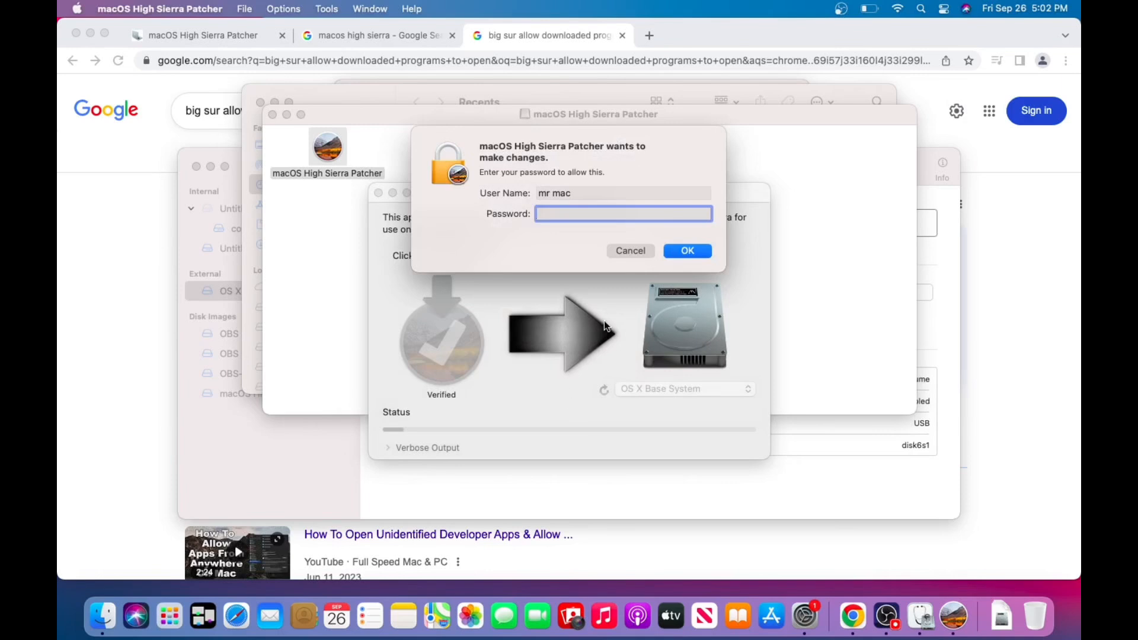
{"action": "type", "text": "1"}
{"action": "left_click", "coordinate": [690, 252]}
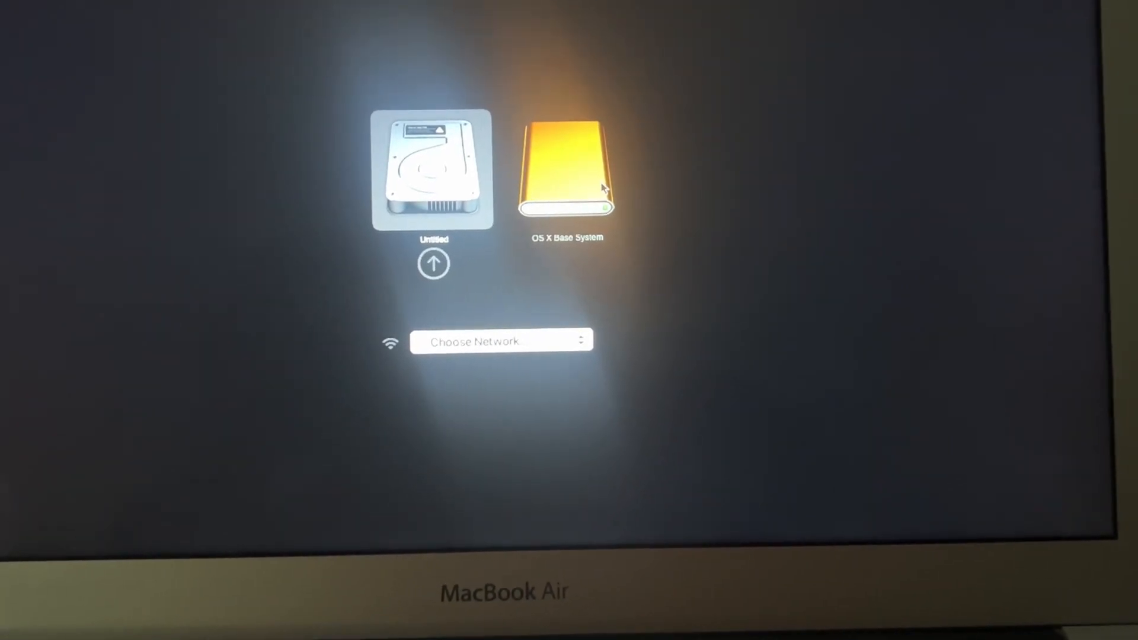
Boot the MacBook Air from the OS X Base System drive.
{"action": "left_click", "coordinate": [536, 172]}
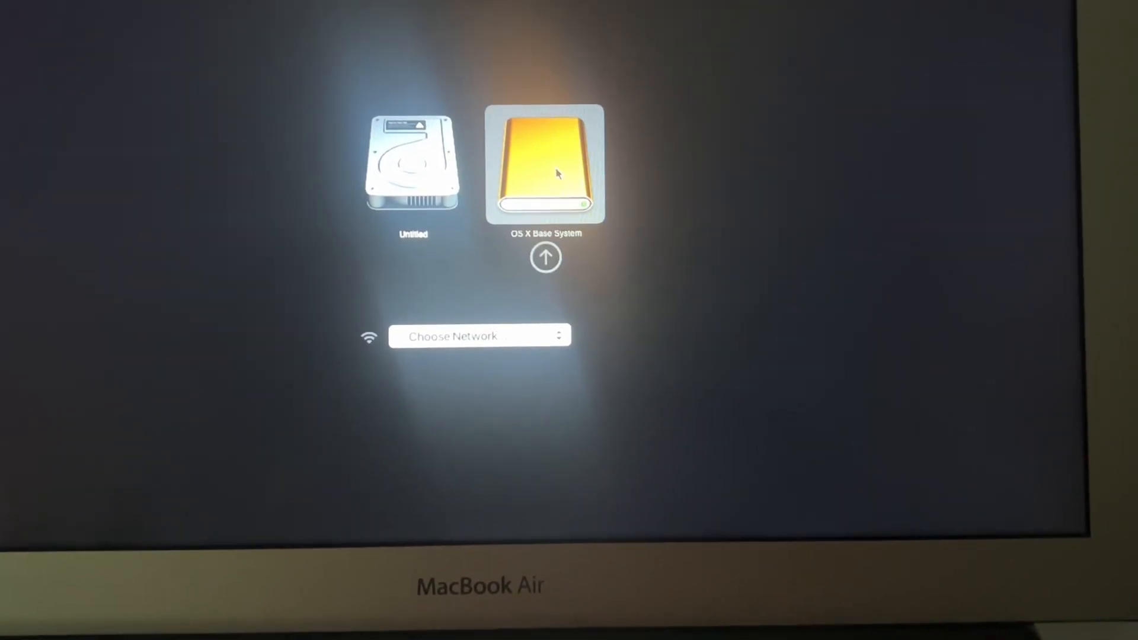
{"action": "left_click", "coordinate": [546, 262]}
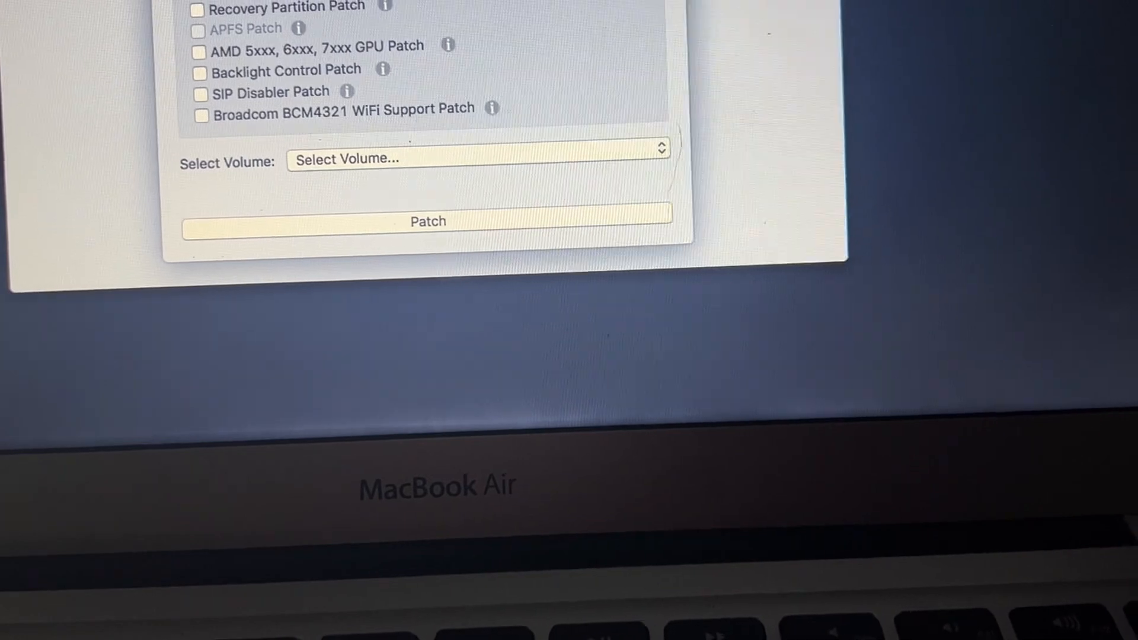
Choose Macmini3,1 as the Mac model in the post-install patch tool to load its suggested patches.
{"action": "left_click", "coordinate": [409, 1]}
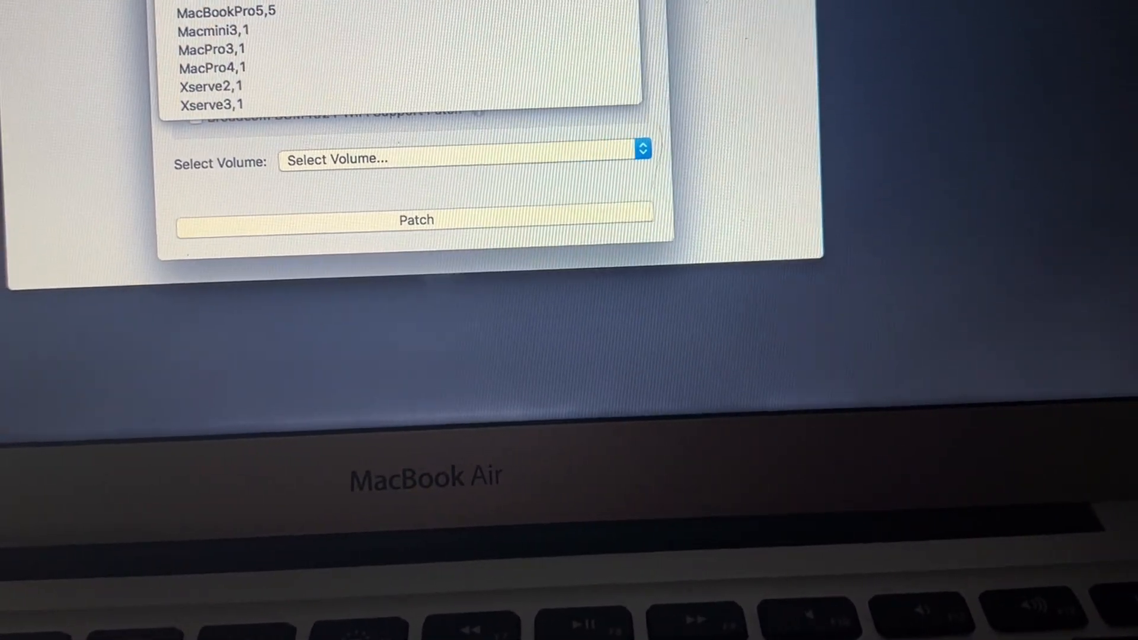
{"action": "key", "text": "Escape"}
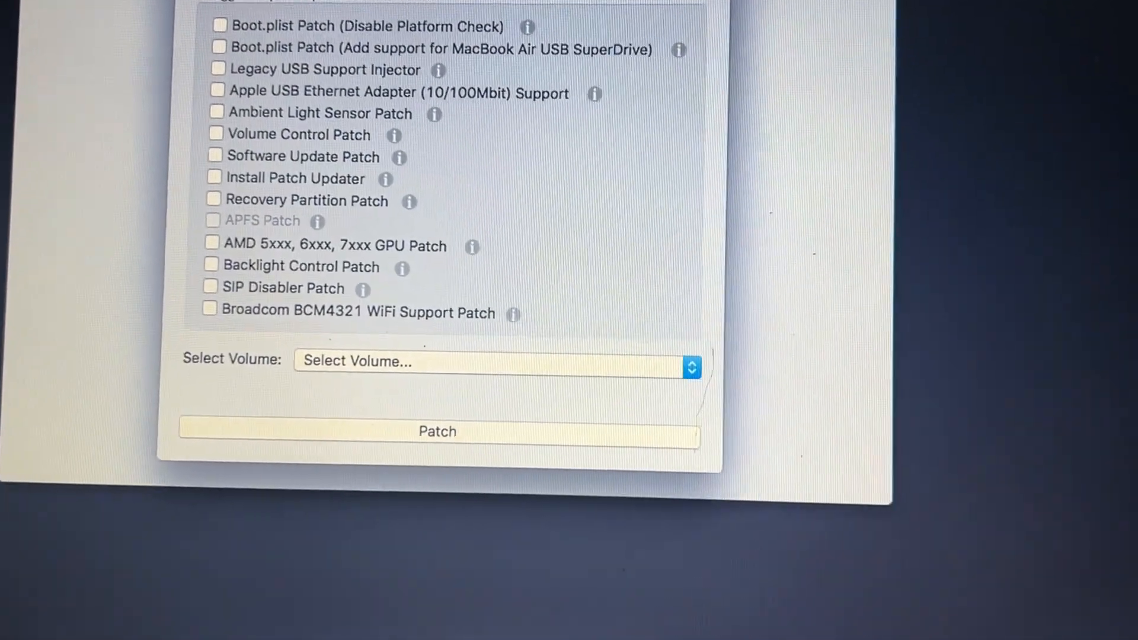
{"action": "left_click", "coordinate": [439, 24]}
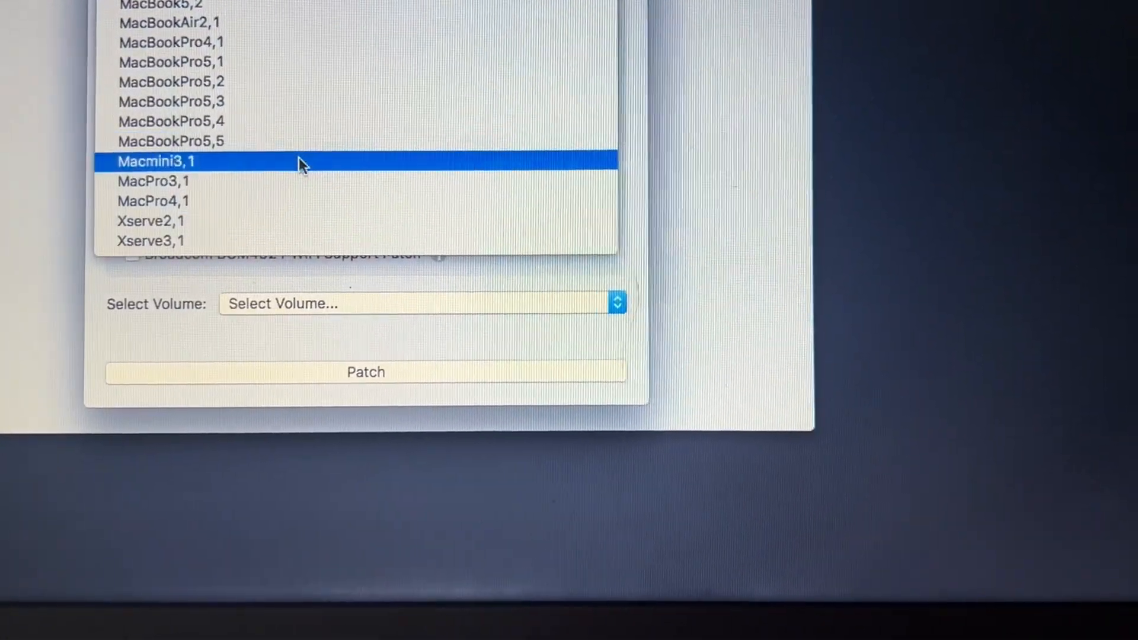
{"action": "left_click", "coordinate": [296, 165]}
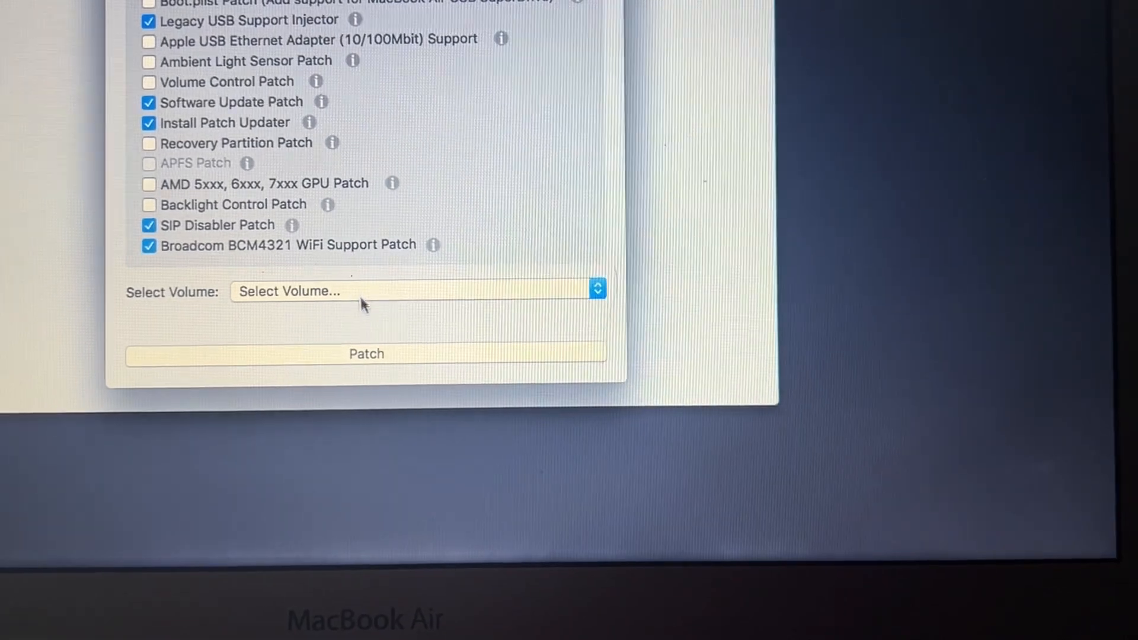
Check which volumes are available as the patch target without choosing one.
{"action": "left_click", "coordinate": [361, 297]}
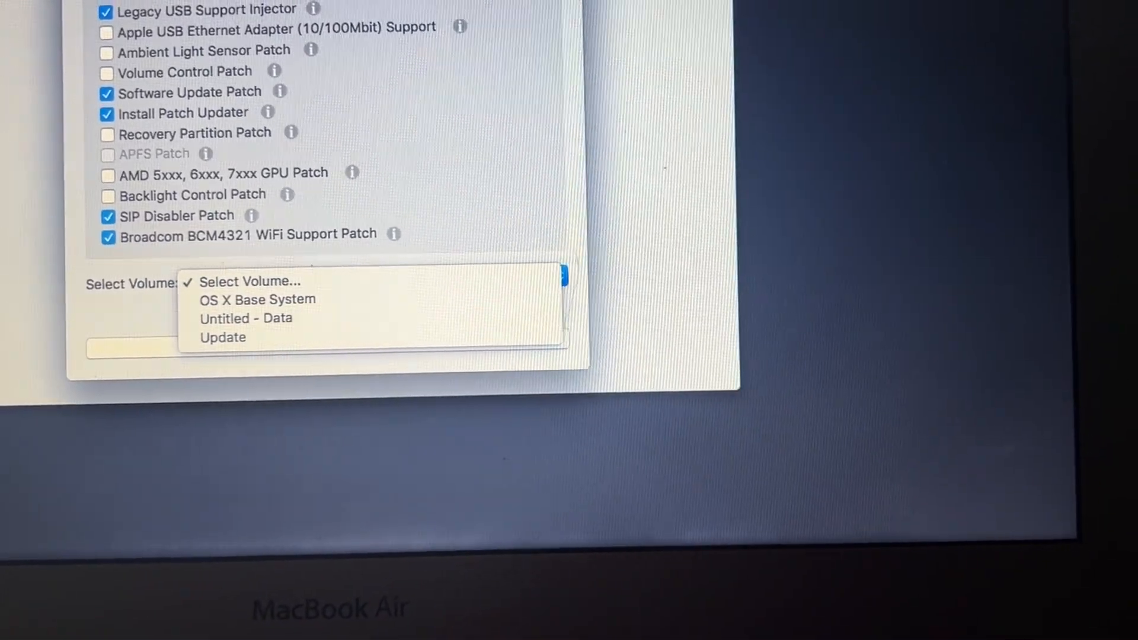
{"action": "left_click", "coordinate": [105, 7]}
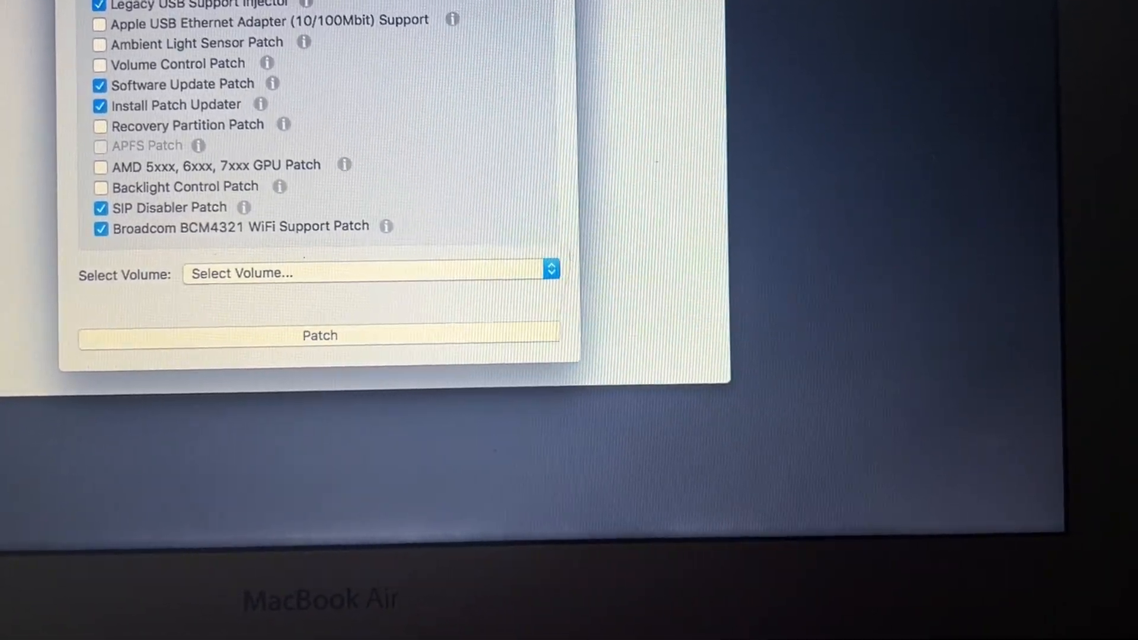